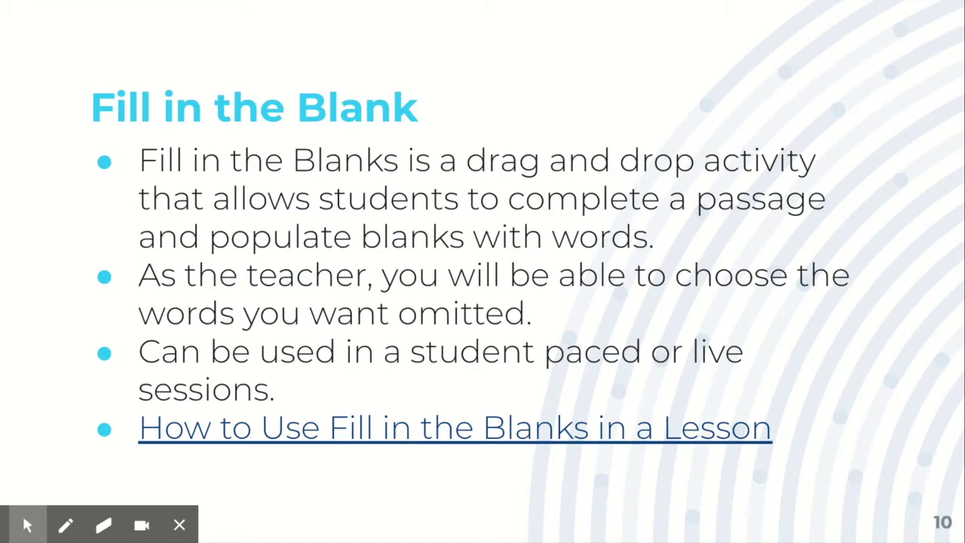
# - Advance one slide to the Fill in the Blanks activity screenshots
pyautogui.press('Right')
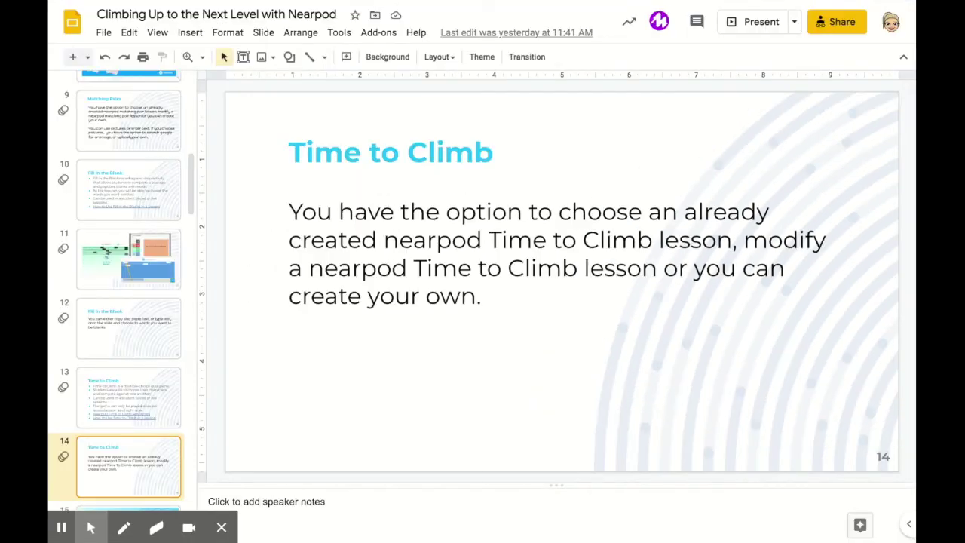
# - Launch Nearpod from the Add-ons menu and allow its script to run
pyautogui.click(380, 35)
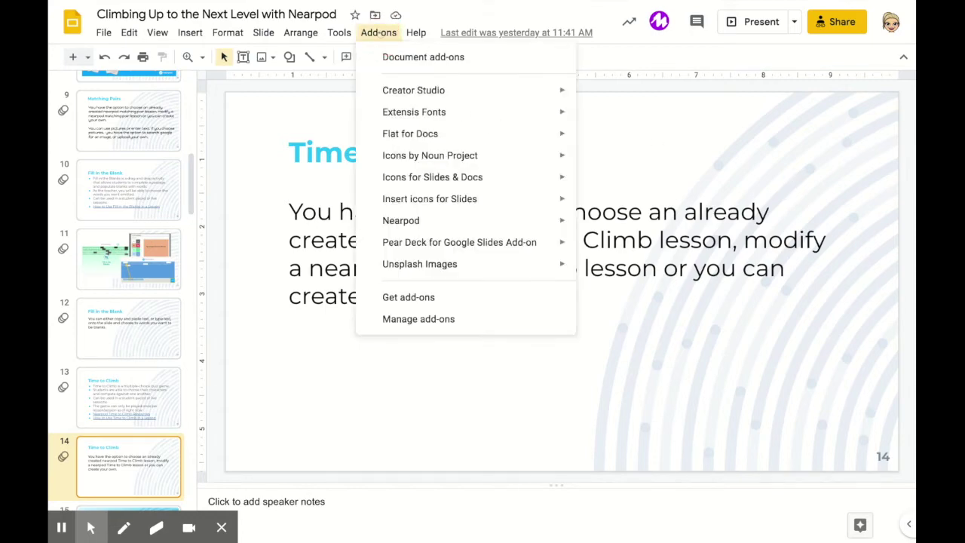
pyautogui.moveTo(416, 221)
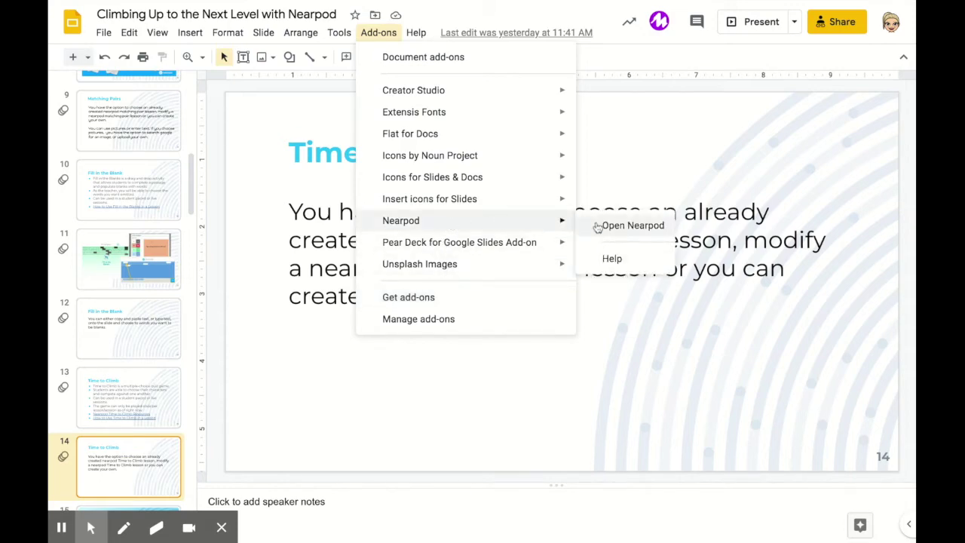
pyautogui.click(590, 226)
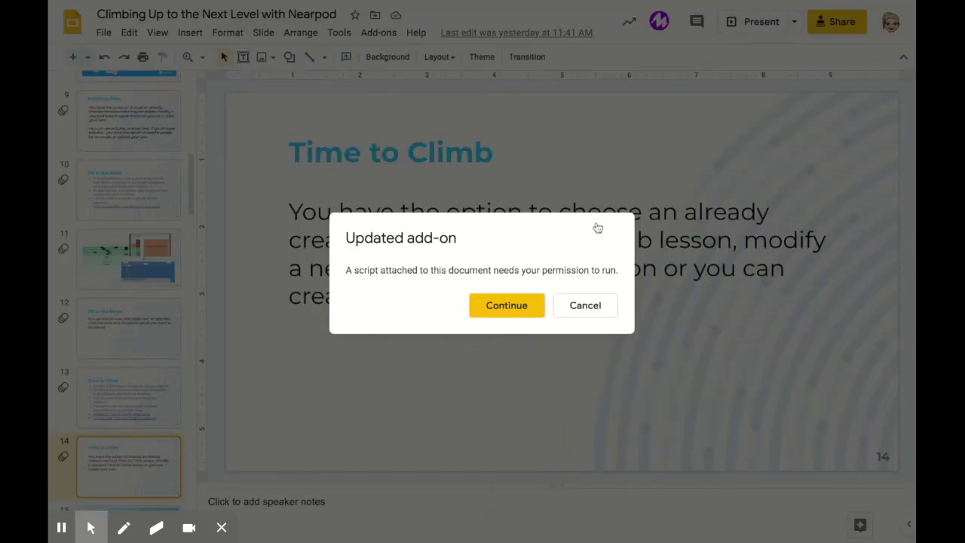
pyautogui.click(523, 309)
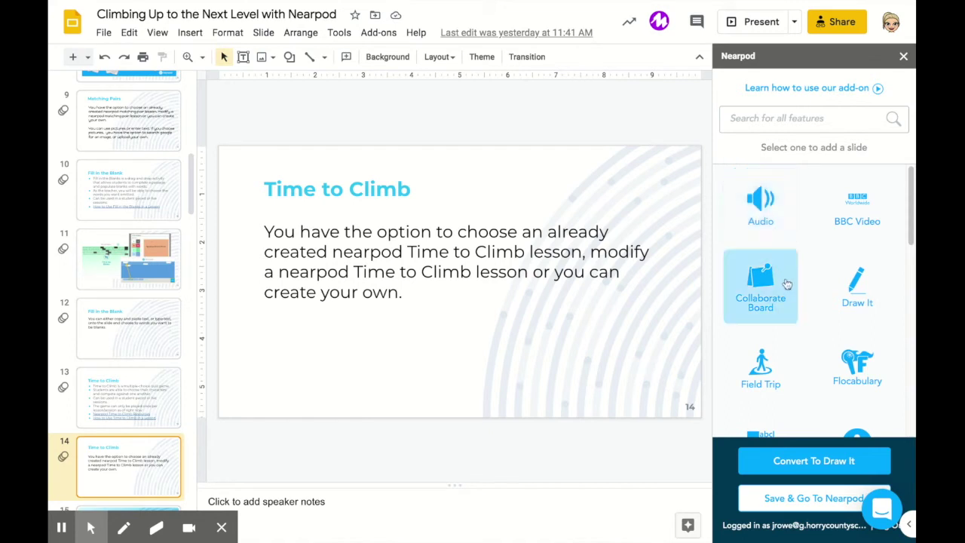
# - Scroll the Nearpod sidebar to the Matching Pairs tile and add that activity
pyautogui.scroll(-2, 818, 309)
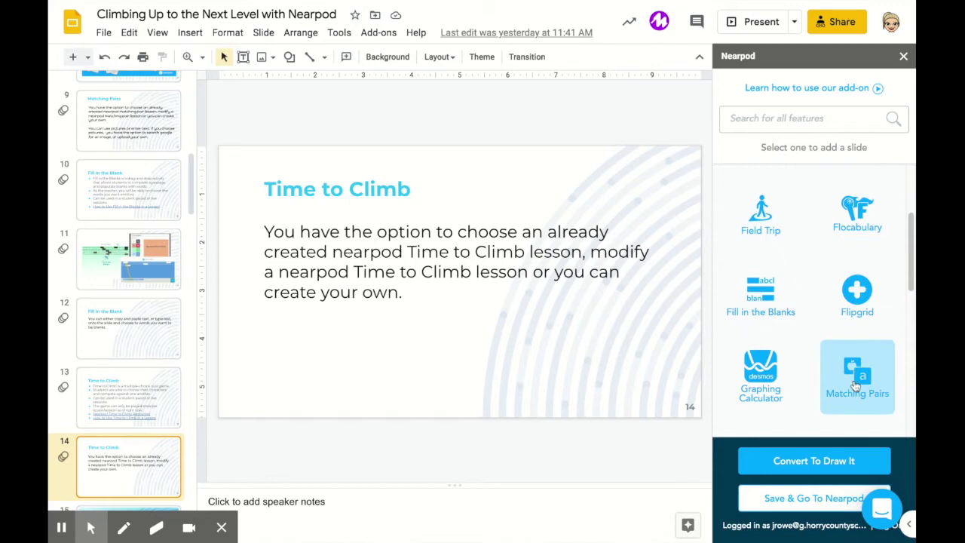
pyautogui.scroll(-1, 856, 386)
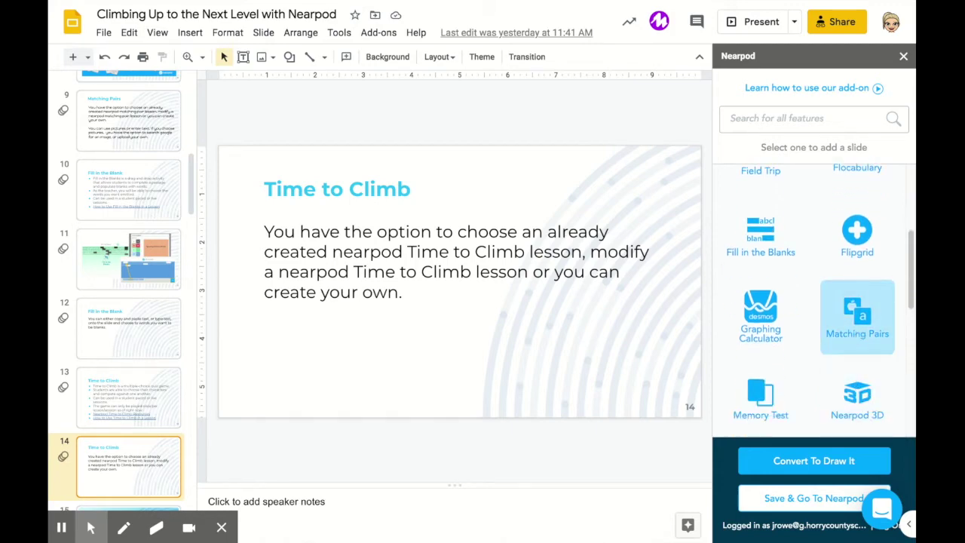
pyautogui.scroll(-3, 850, 324)
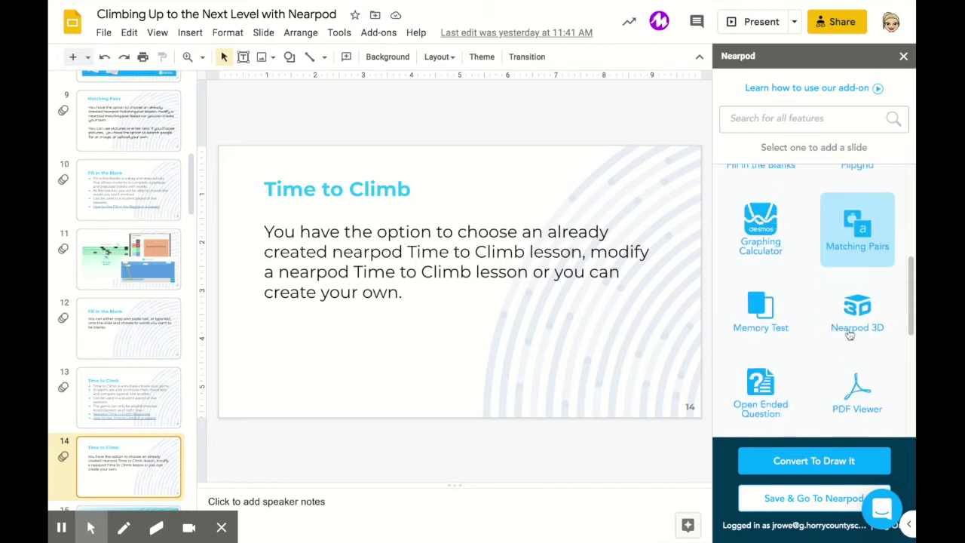
pyautogui.scroll(-4, 849, 334)
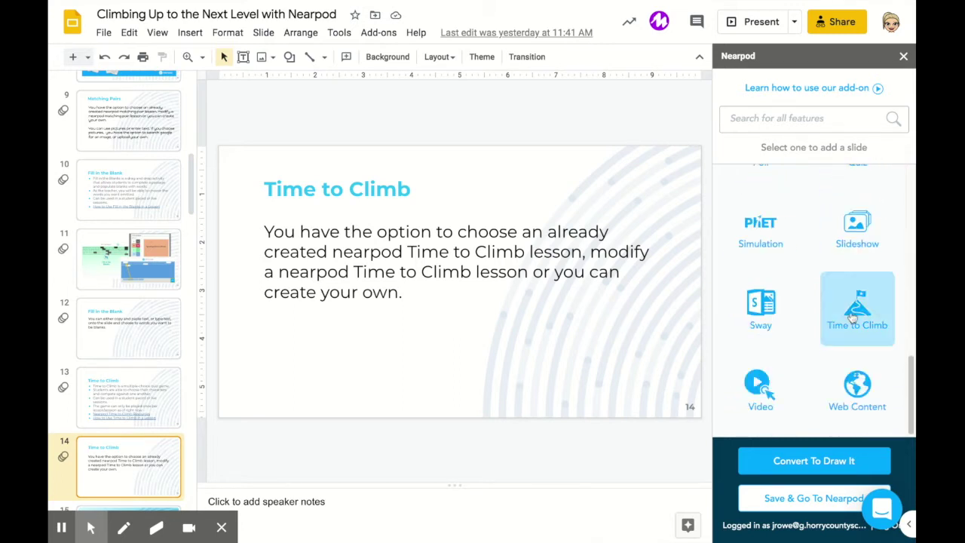
pyautogui.scroll(5, 857, 309)
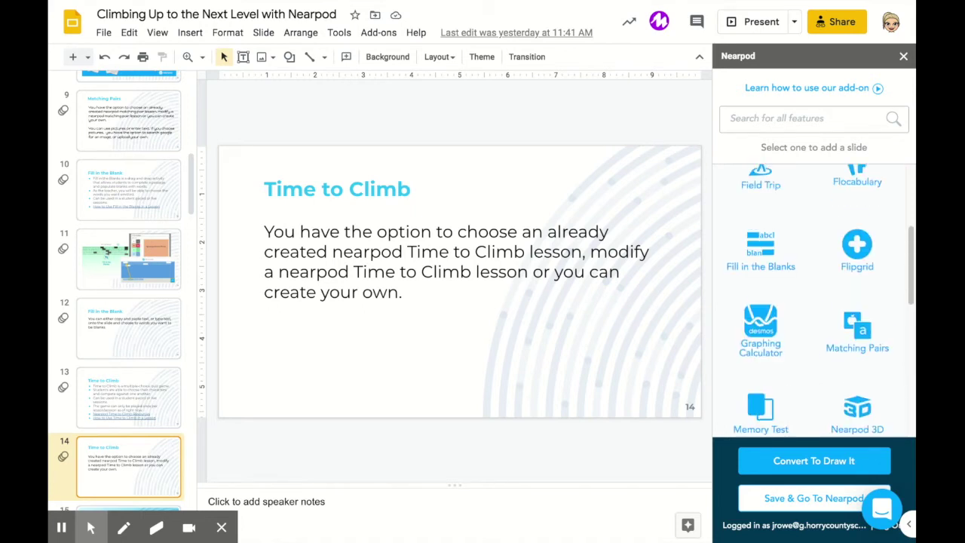
pyautogui.click(852, 348)
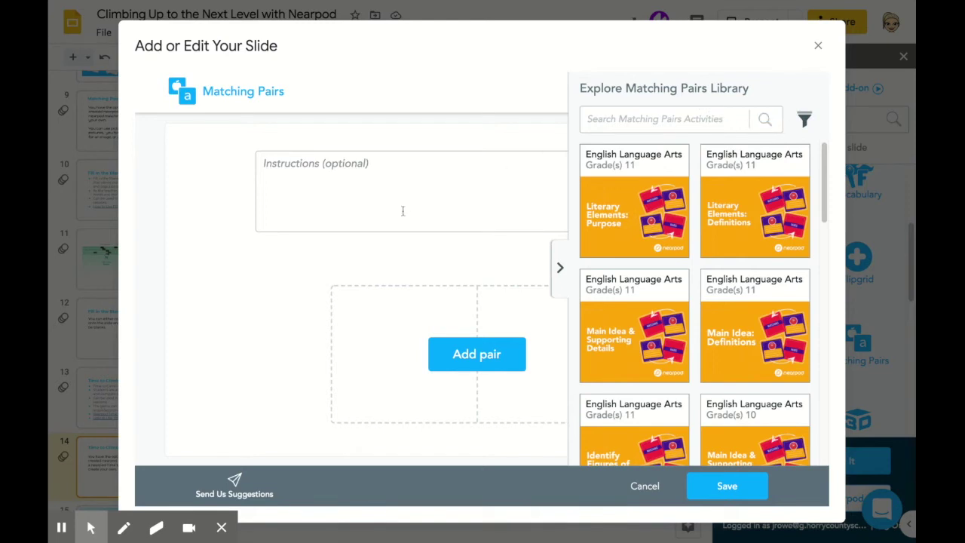
# - Search the Matching Pairs library for 'music' and load the Past Classrooms and Toys activity
pyautogui.click(678, 121)
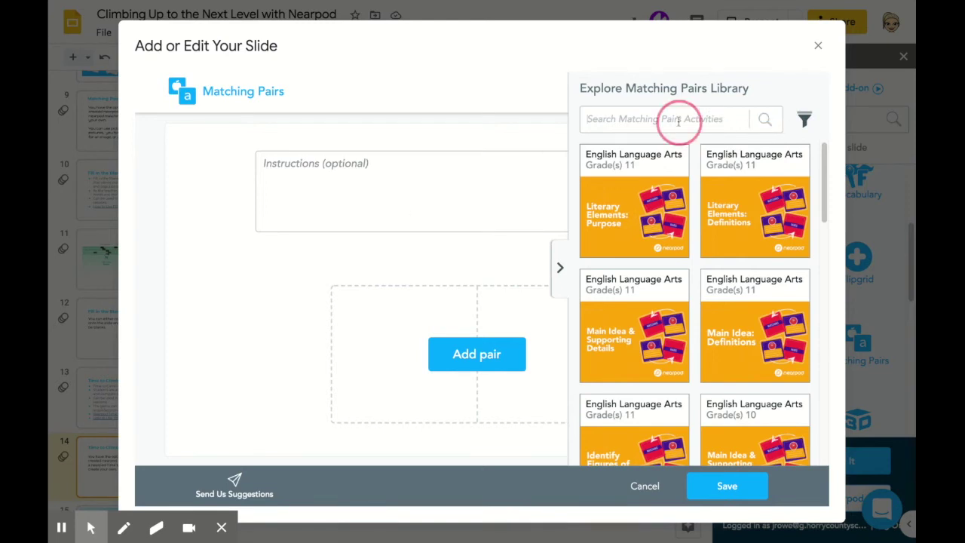
pyautogui.write('music')
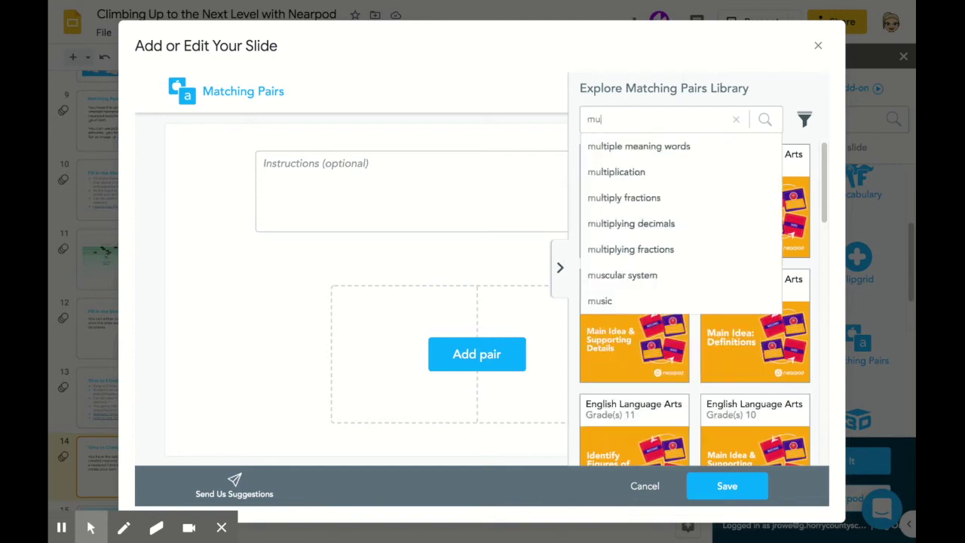
pyautogui.click(663, 147)
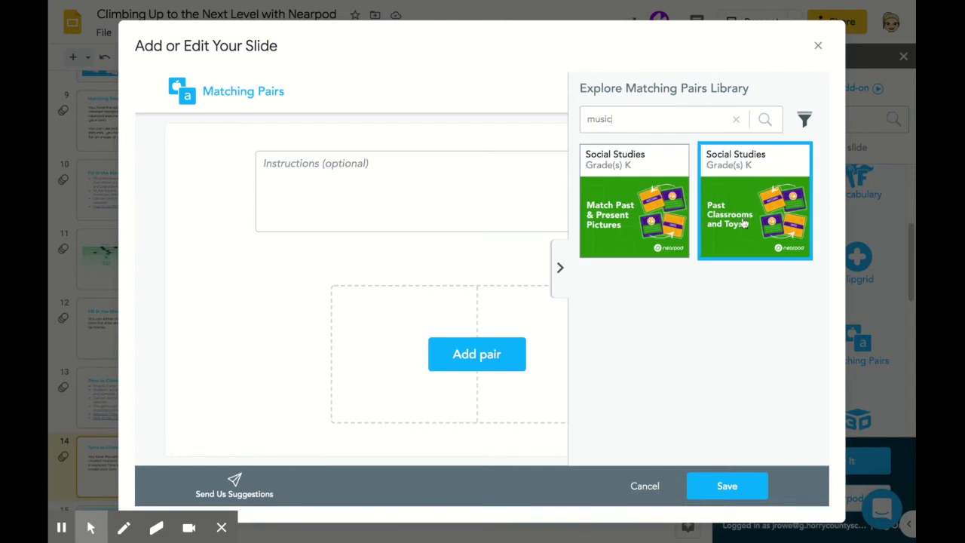
pyautogui.click(769, 199)
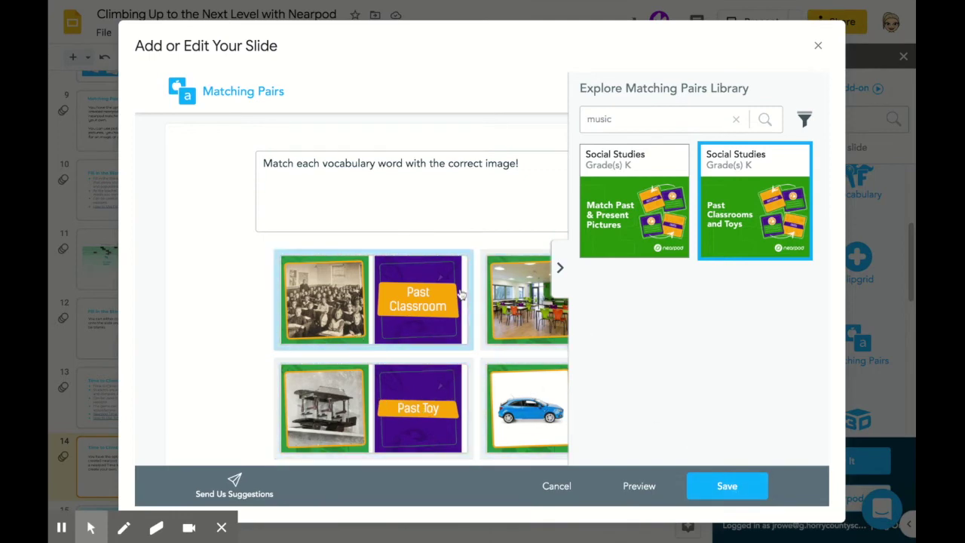
# - Keep the Past Classroom pair unchanged and save the Matching Pairs activity as slide 15
pyautogui.click(434, 284)
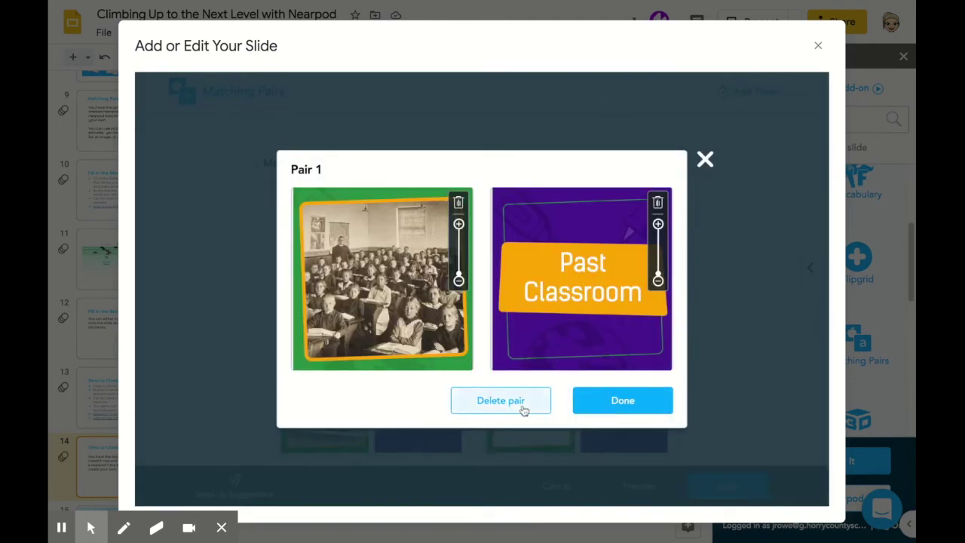
pyautogui.click(625, 401)
pyautogui.scroll(-3, 558, 362)
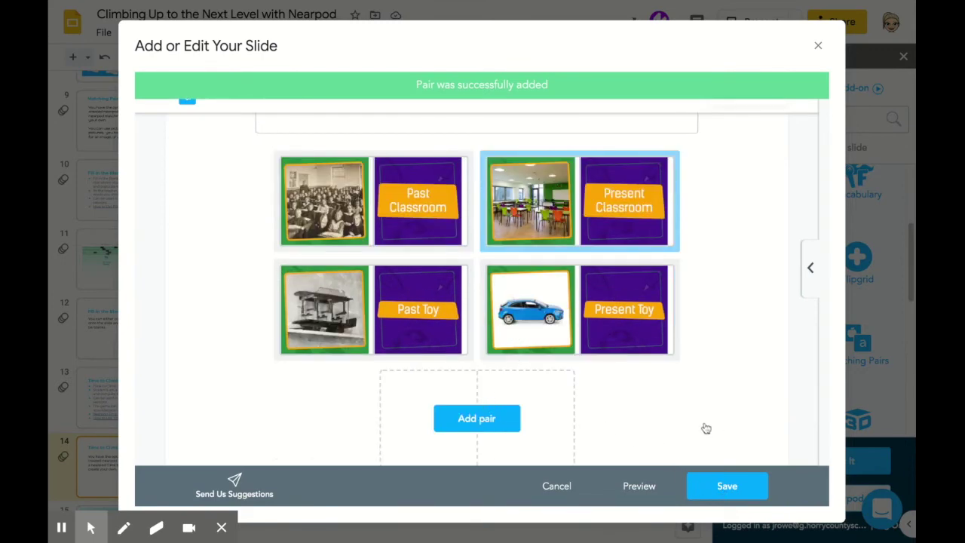
pyautogui.click(724, 484)
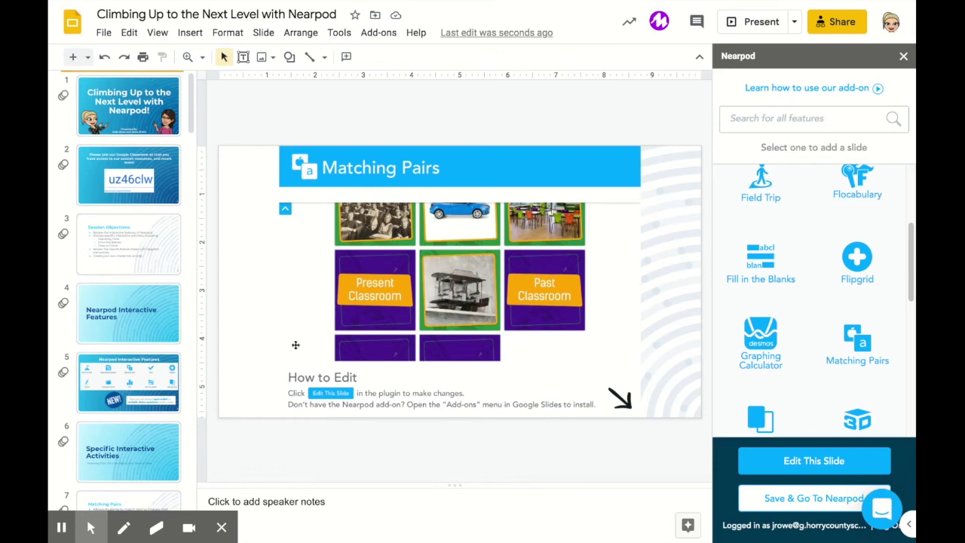
# - Scroll down the Nearpod sidebar toward the Time to Climb tile
pyautogui.scroll(-5, 811, 305)
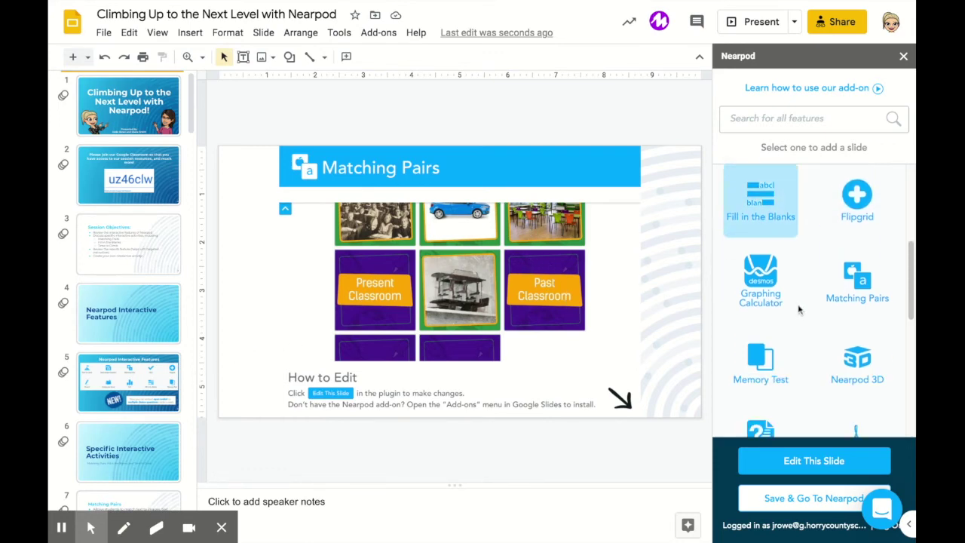
pyautogui.scroll(-1, 808, 321)
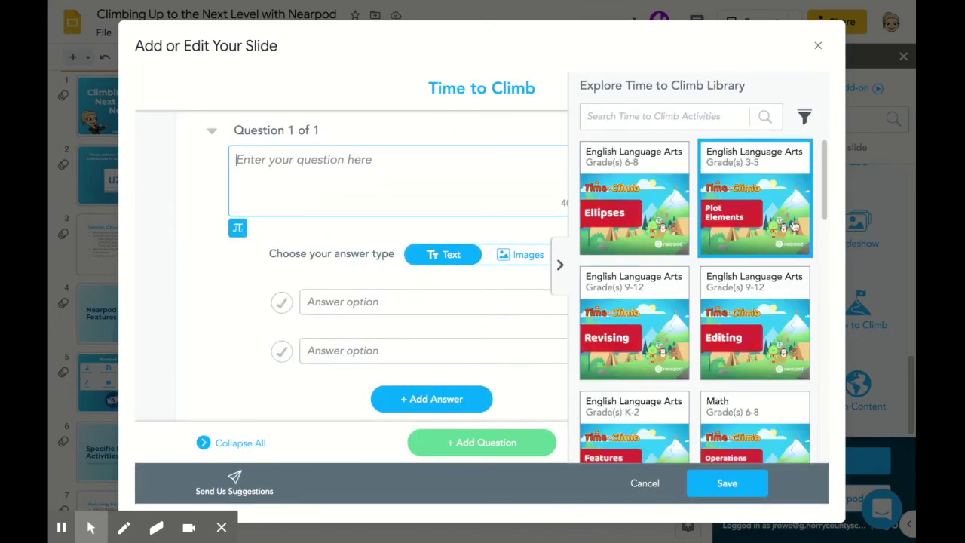
# - Search the Time to Climb library for 'computer science'
pyautogui.click(665, 116)
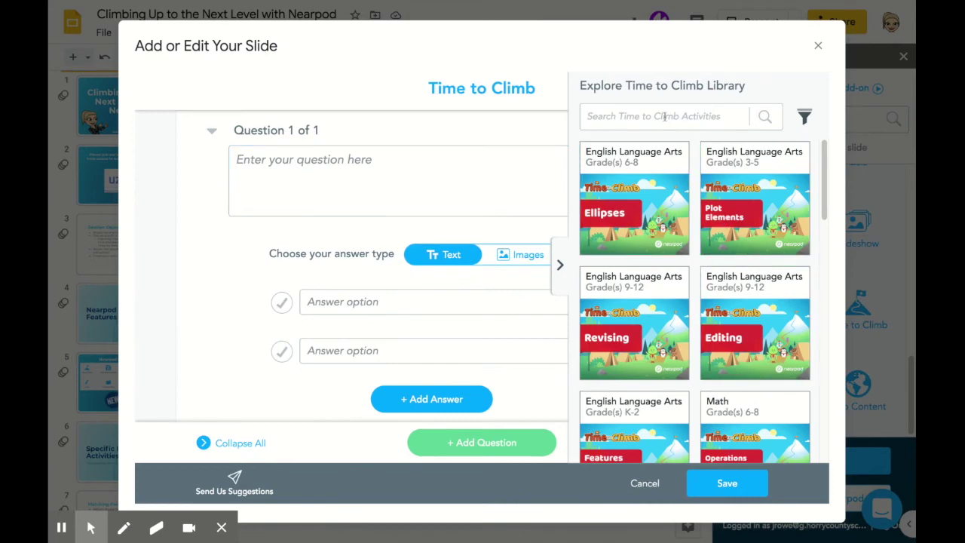
pyautogui.write('copmue')
pyautogui.press('BackSpace')
pyautogui.press('BackSpace')
pyautogui.press('BackSpace')
pyautogui.press('BackSpace')
pyautogui.write('m')
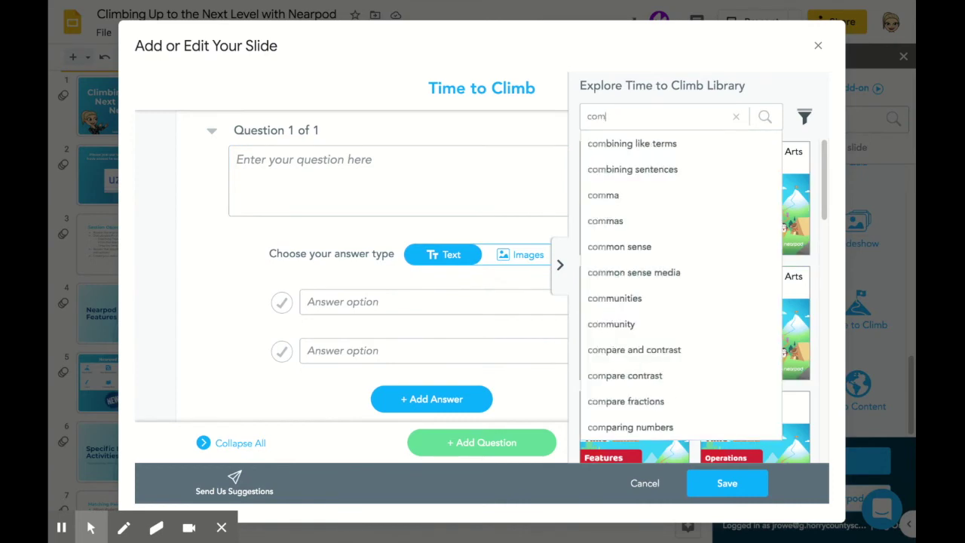
pyautogui.write('puter science')
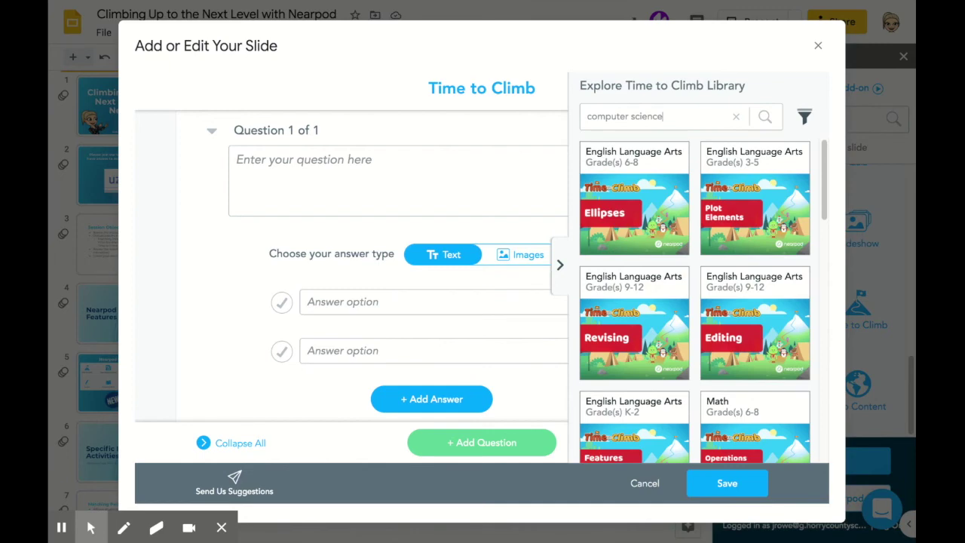
pyautogui.press('Return')
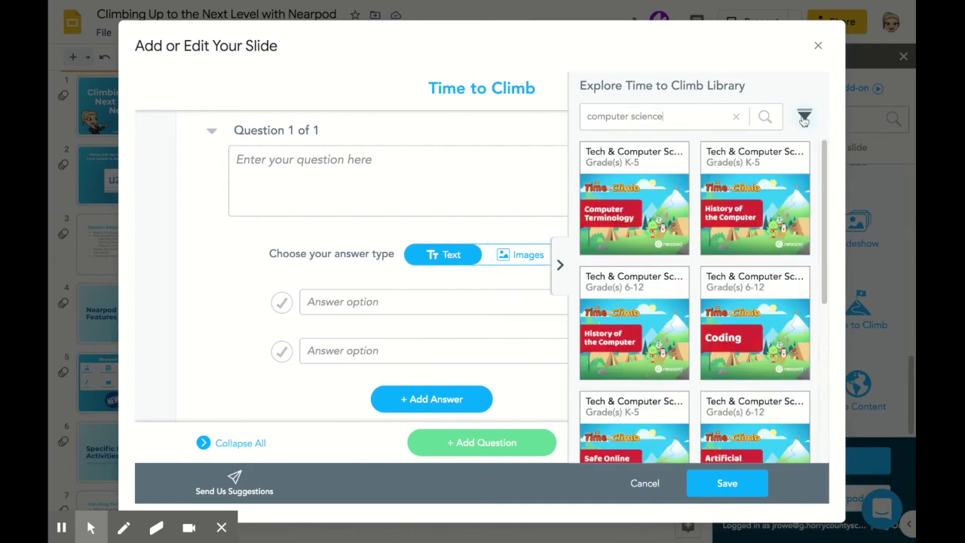
# - Filter the library to 5th grade, review the questions, and save the activity as slide 16
pyautogui.click(805, 119)
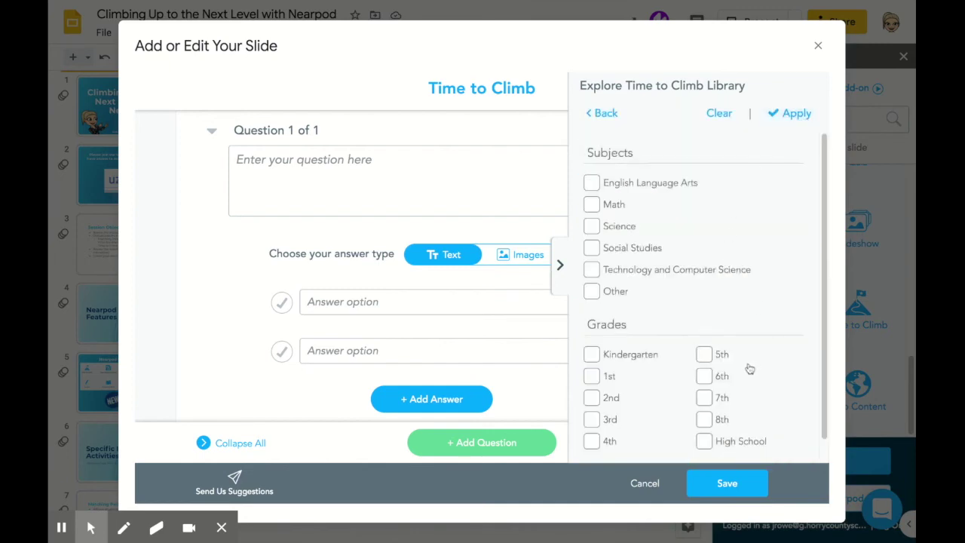
pyautogui.click(704, 354)
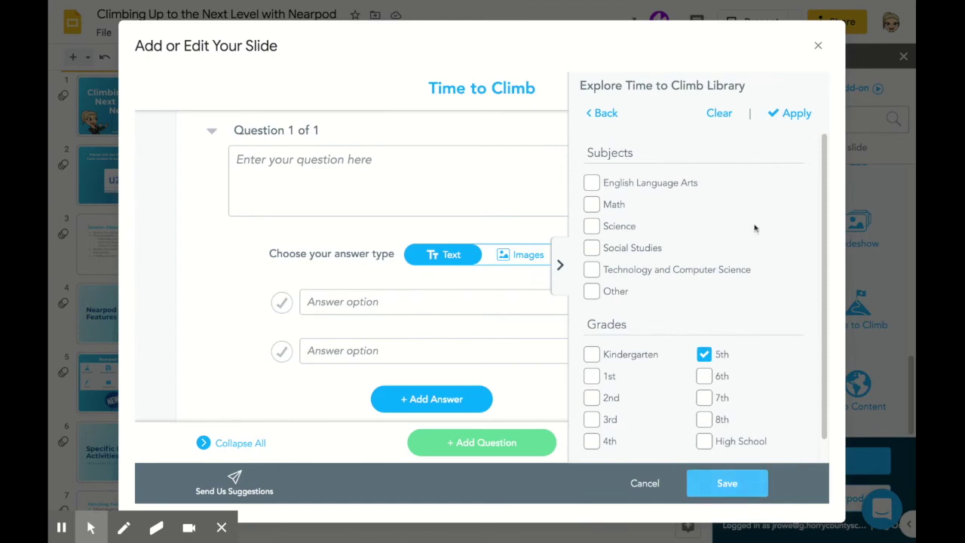
pyautogui.click(773, 113)
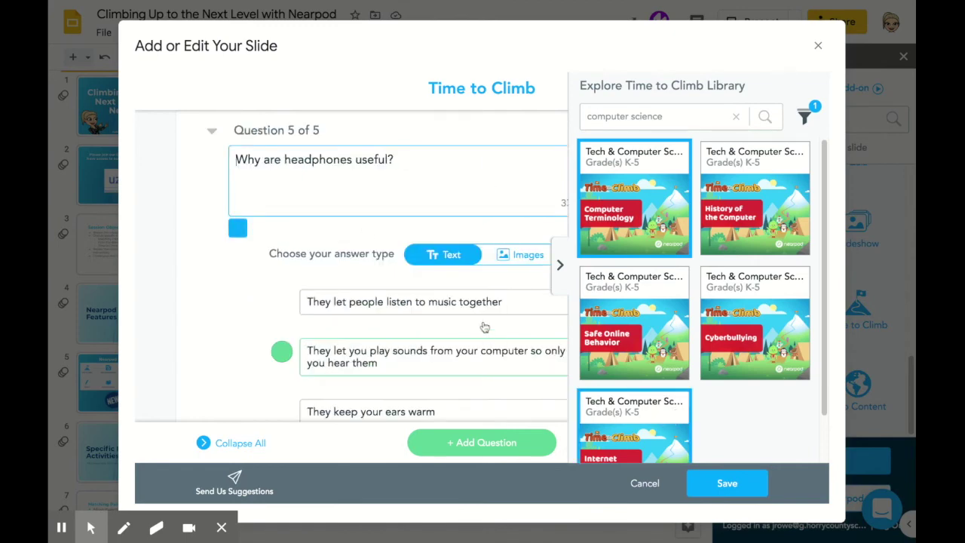
pyautogui.scroll(-2, 398, 253)
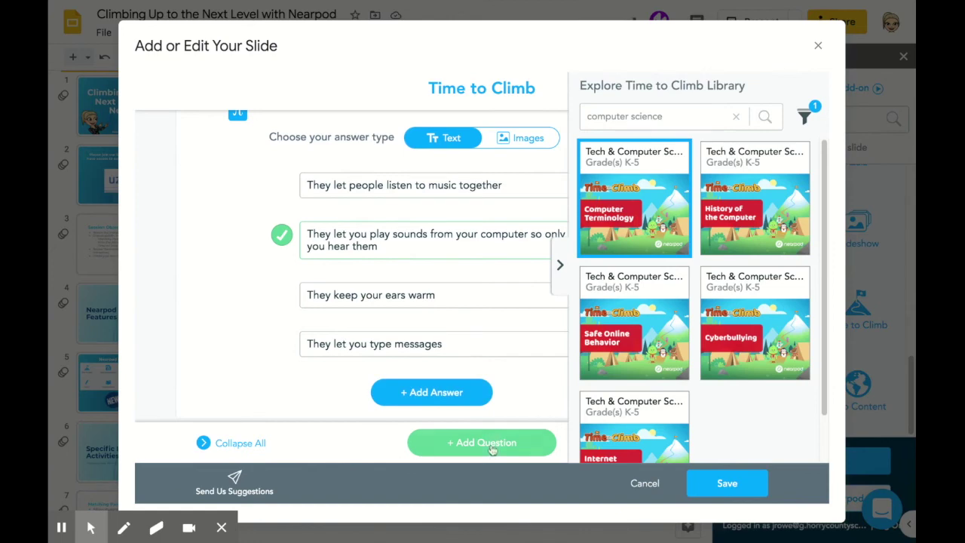
pyautogui.scroll(3, 422, 387)
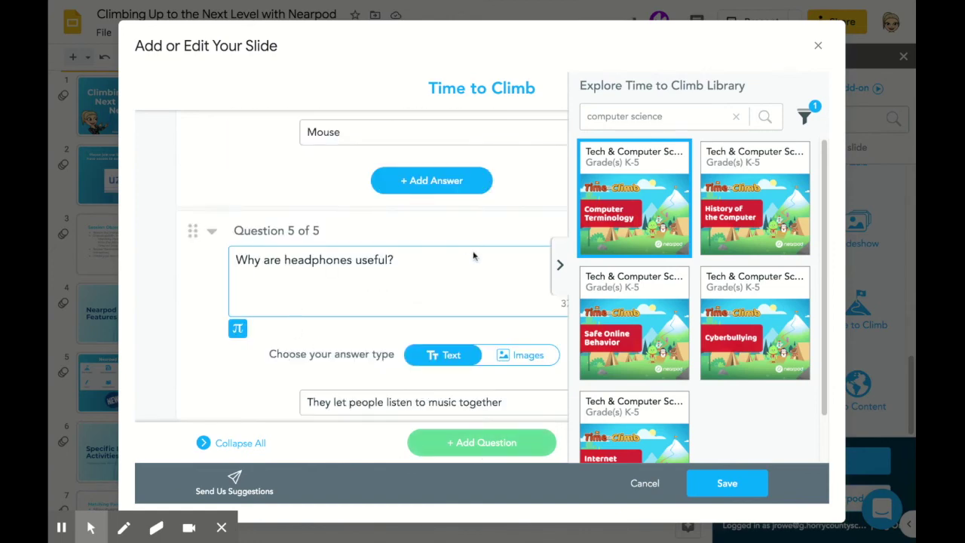
pyautogui.click(712, 483)
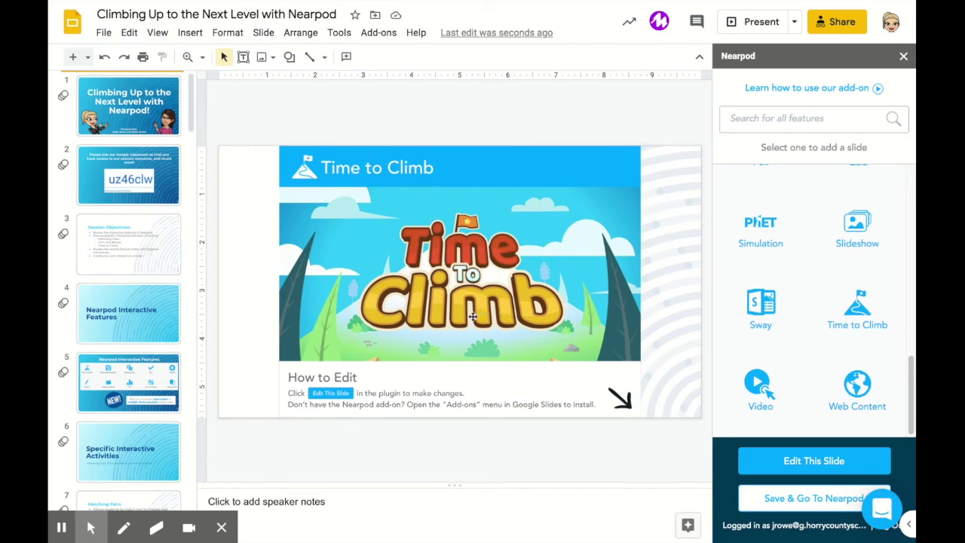
# - Scroll the Nearpod panel to the Fill in the Blanks tile and start that activity
pyautogui.scroll(2, 781, 312)
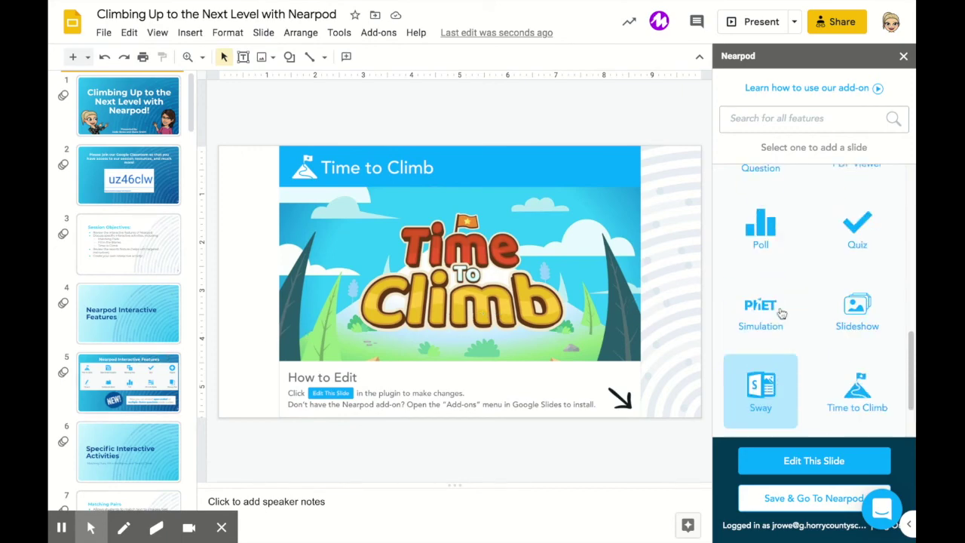
pyautogui.scroll(5, 769, 306)
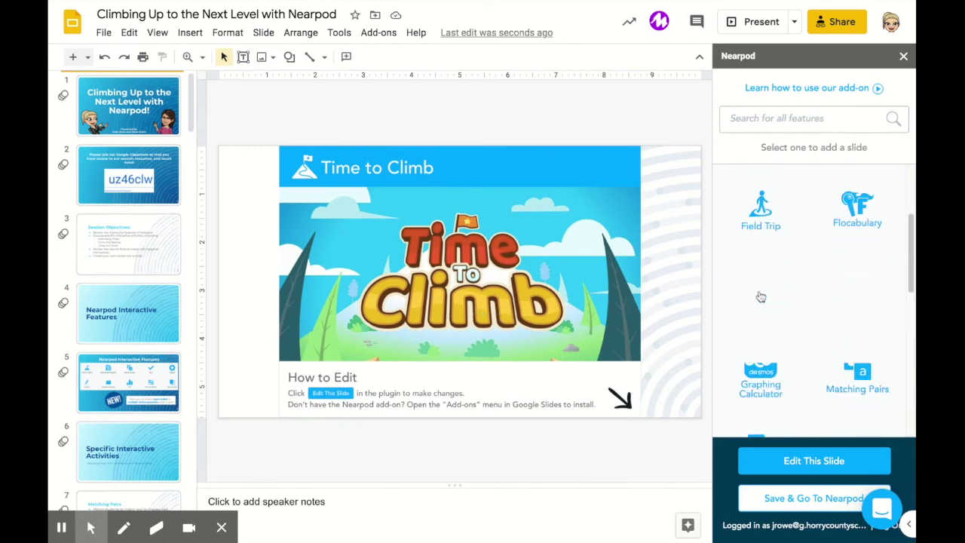
pyautogui.scroll(-3, 786, 302)
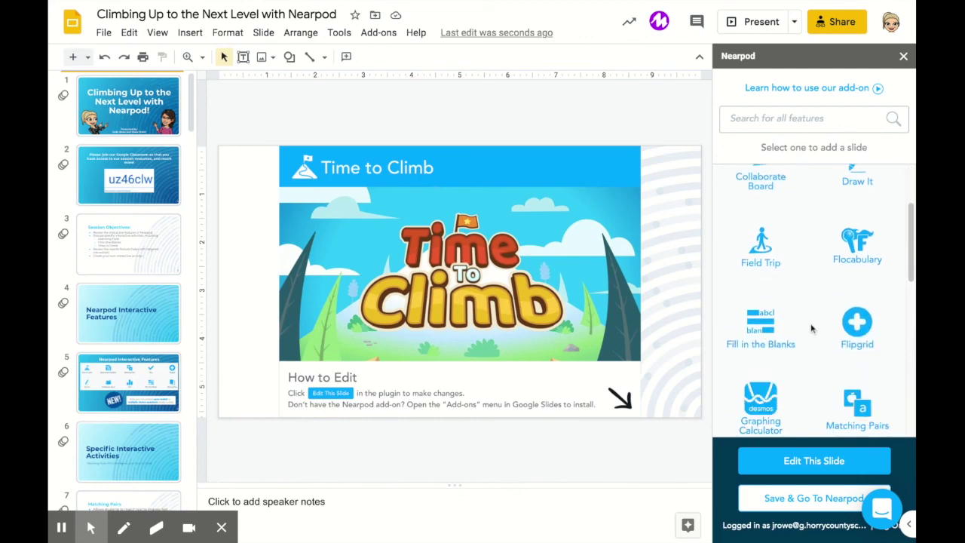
pyautogui.click(741, 318)
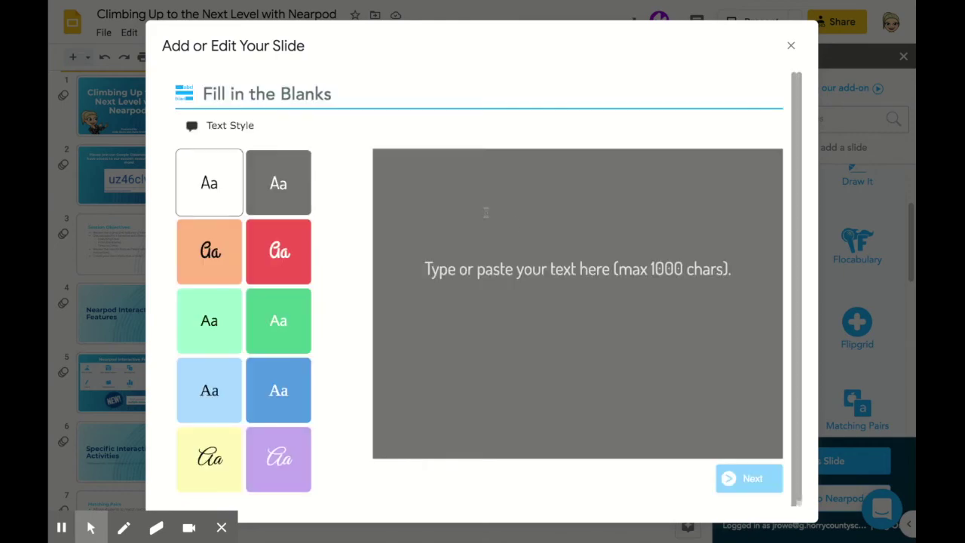
# - Enter the sentence 'February includes the holiday called Valentine's Day.'
pyautogui.click(479, 239)
pyautogui.write('Febru')
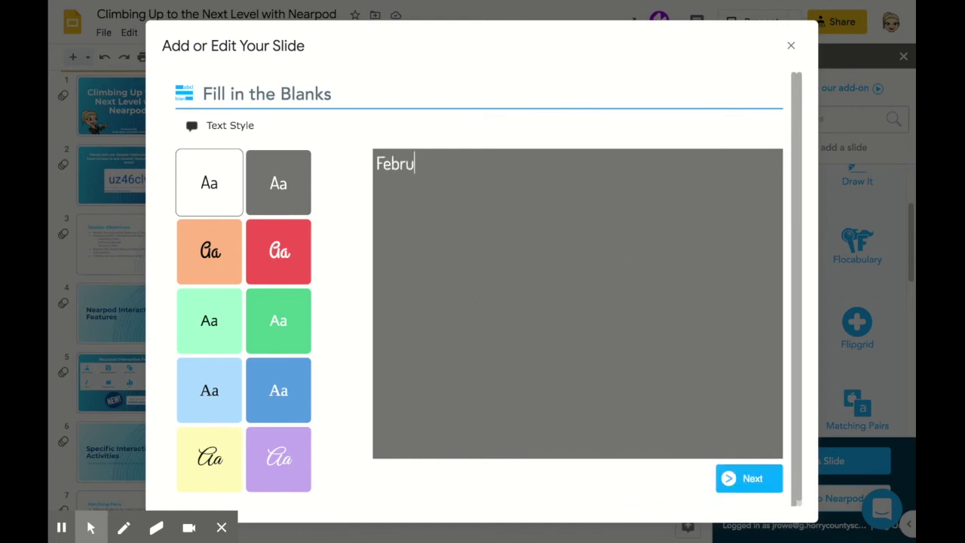
pyautogui.write('ary includes the')
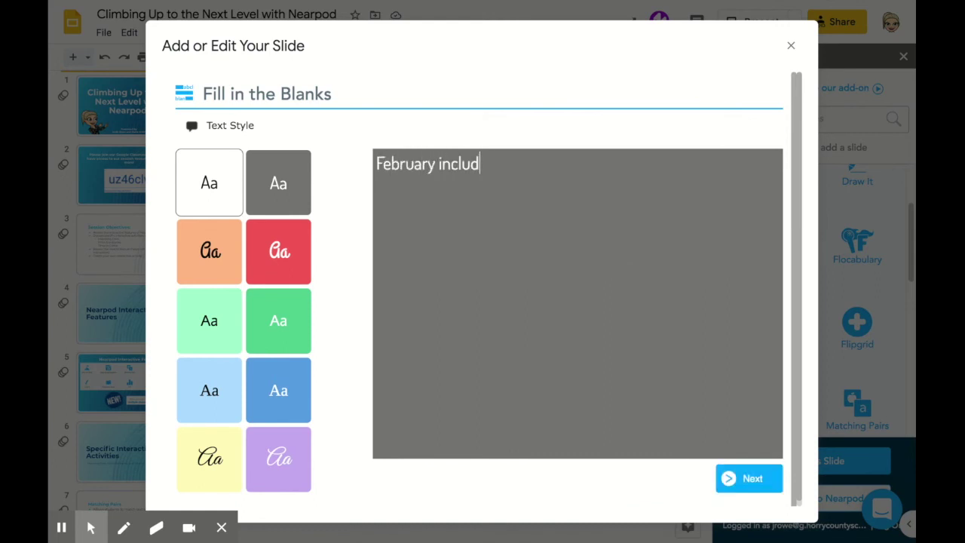
pyautogui.write(' hol')
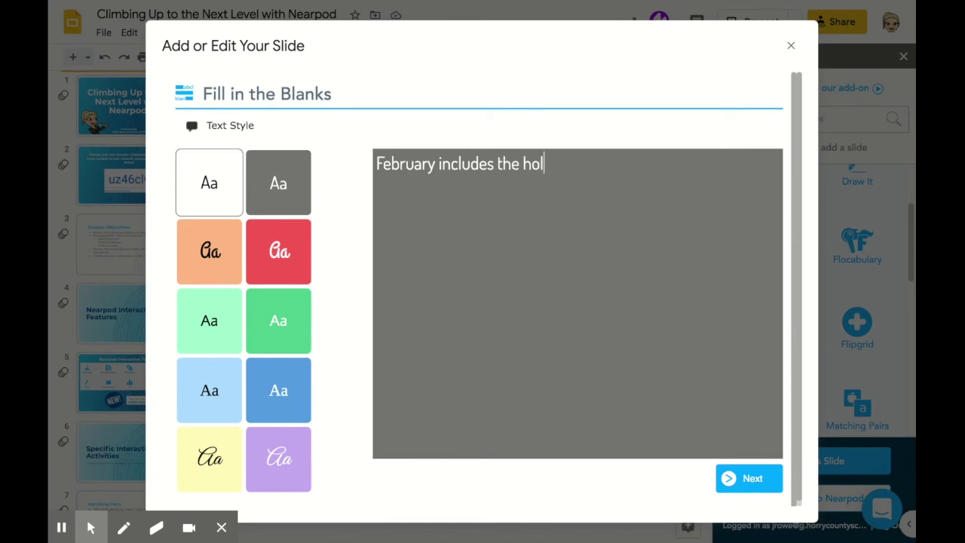
pyautogui.write('iday called')
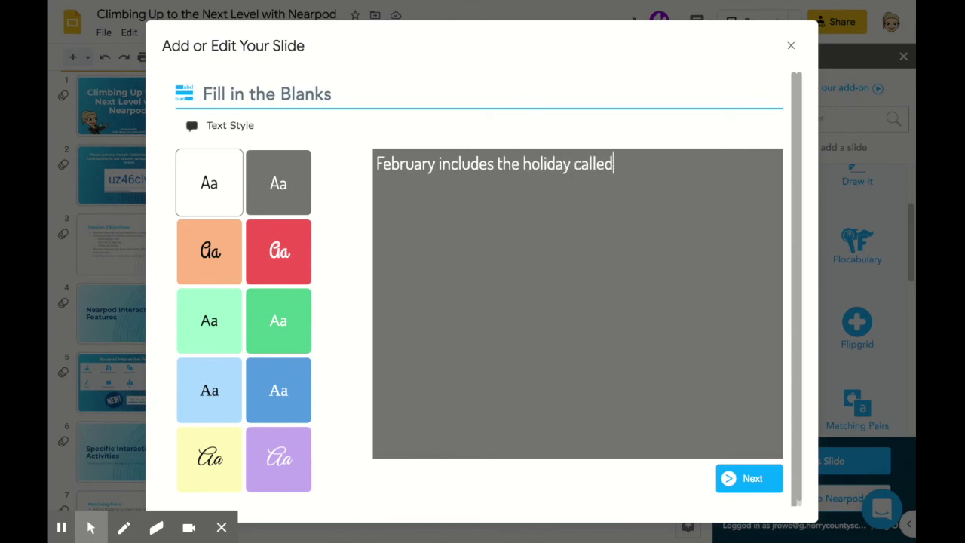
pyautogui.write(' Valendti')
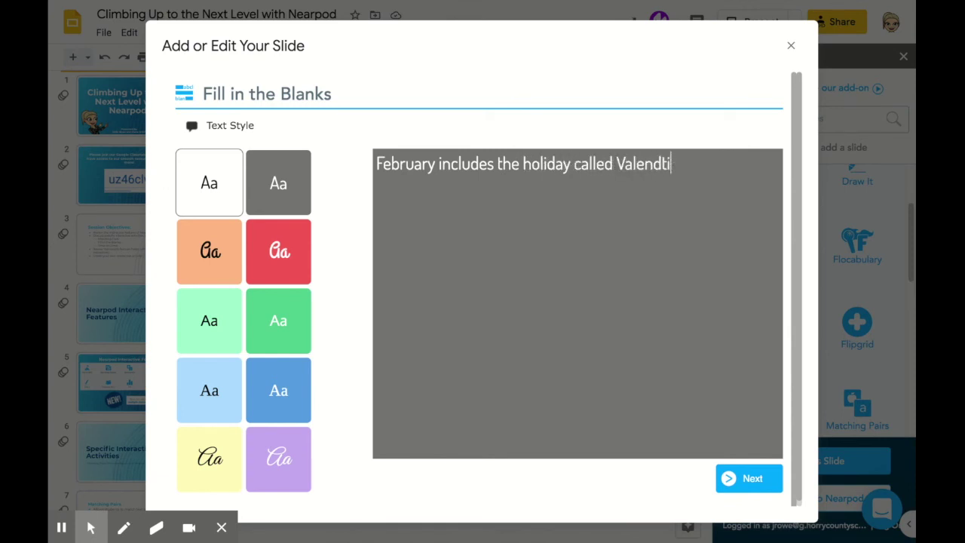
pyautogui.press('BackSpace')
pyautogui.press('BackSpace')
pyautogui.press('BackSpace')
pyautogui.write("tine's Day.")
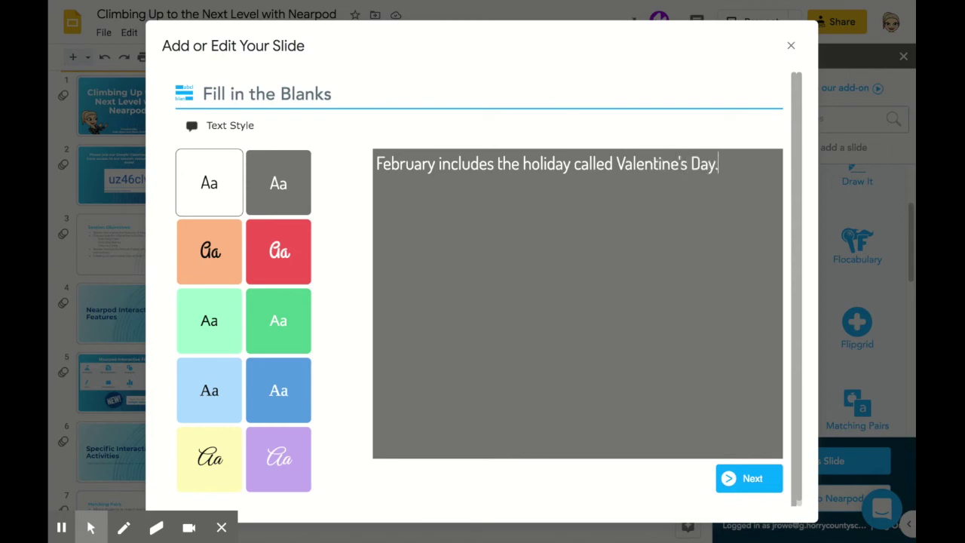
# - Try the light-blue serif and purple script text styles, then settle on green
pyautogui.click(278, 321)
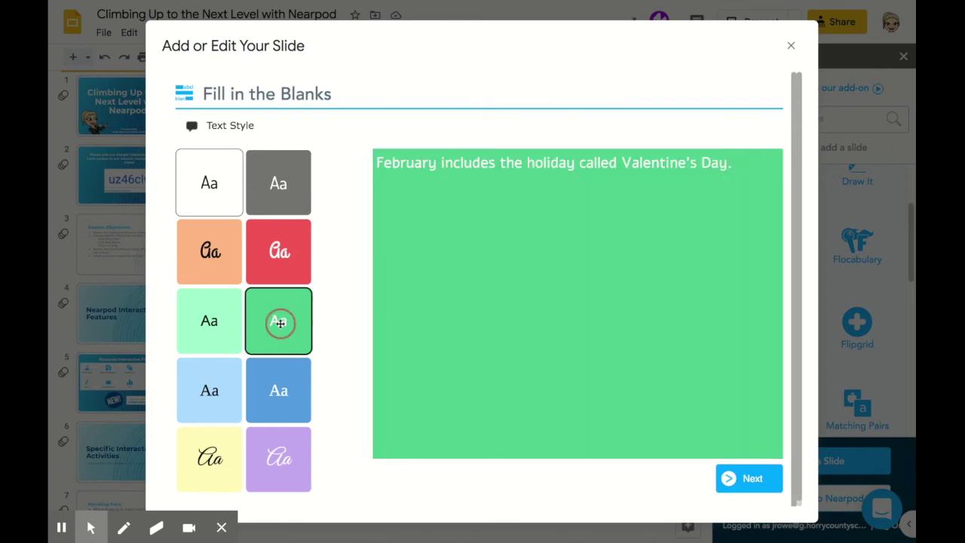
pyautogui.click(183, 382)
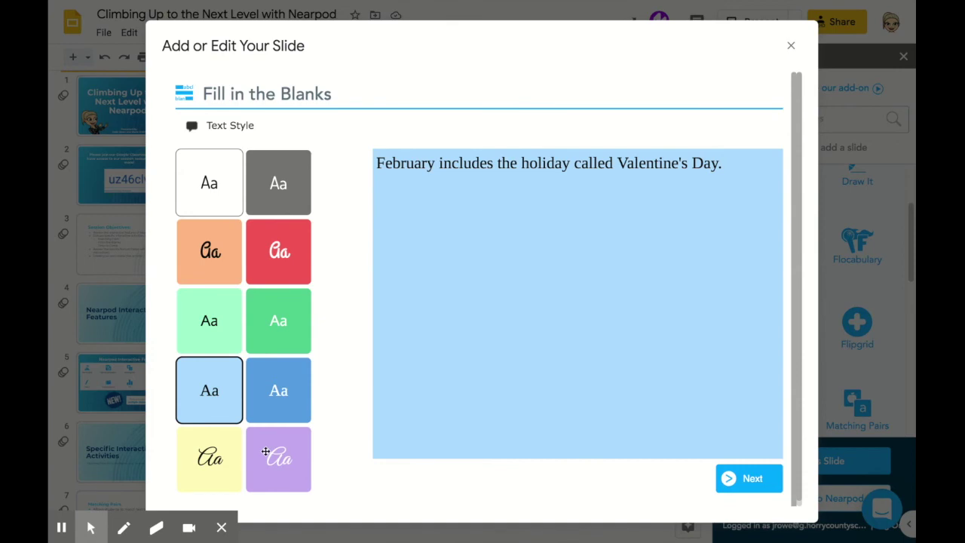
pyautogui.click(265, 452)
pyautogui.click(277, 301)
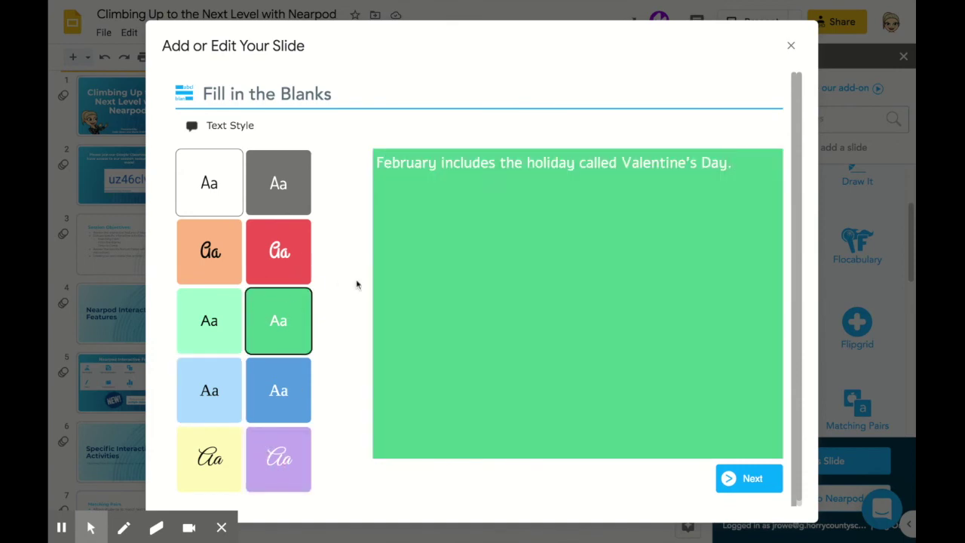
pyautogui.click(748, 482)
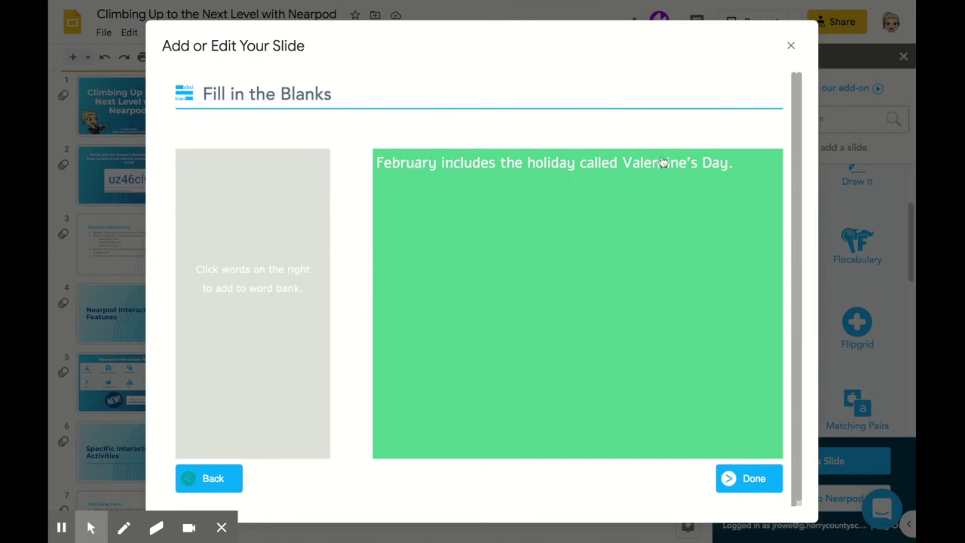
# - Make Valentine's, February and holiday the blanks and insert the slide as slide 17
pyautogui.click(662, 162)
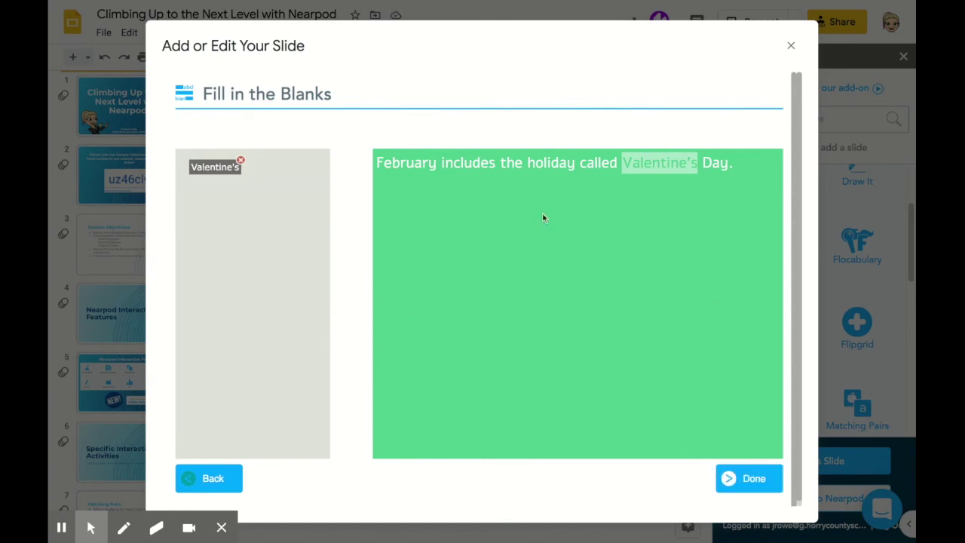
pyautogui.click(414, 166)
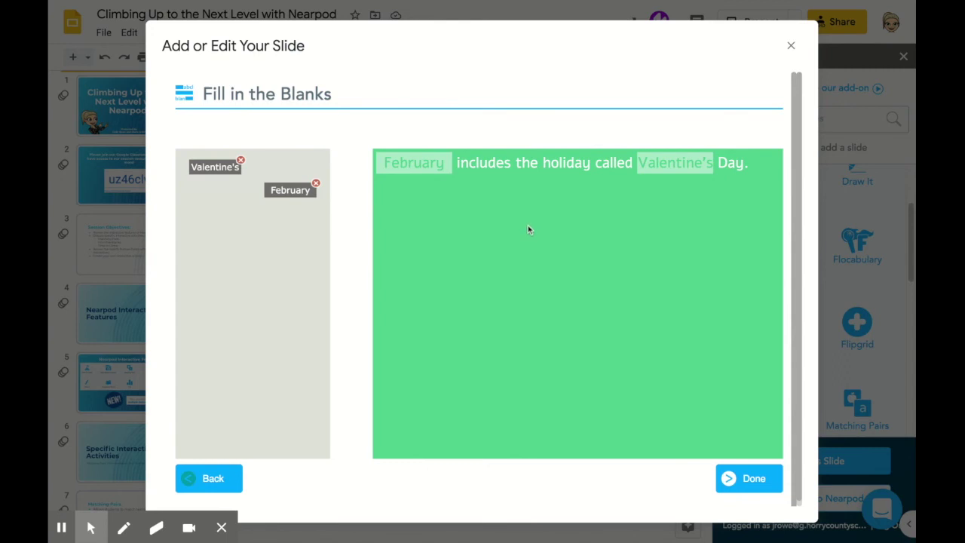
pyautogui.click(572, 166)
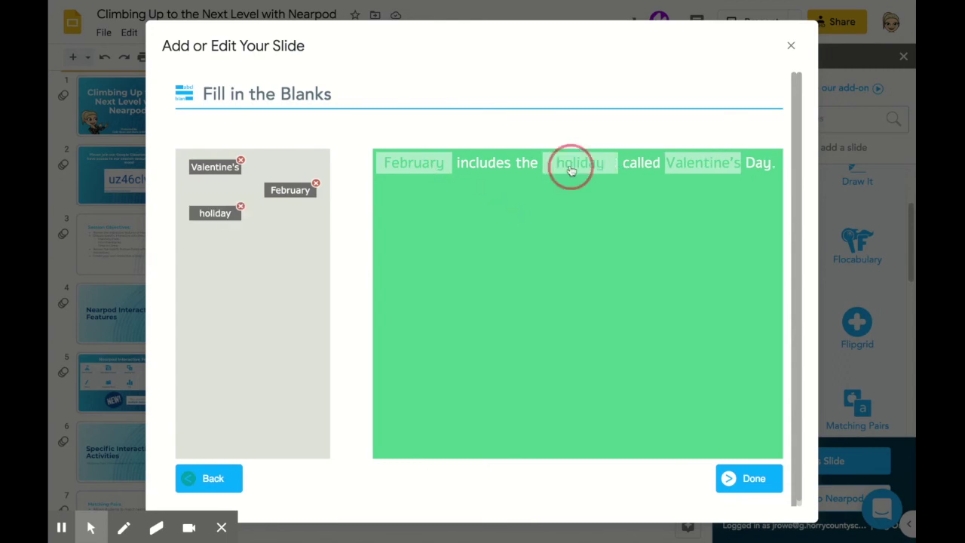
pyautogui.click(750, 481)
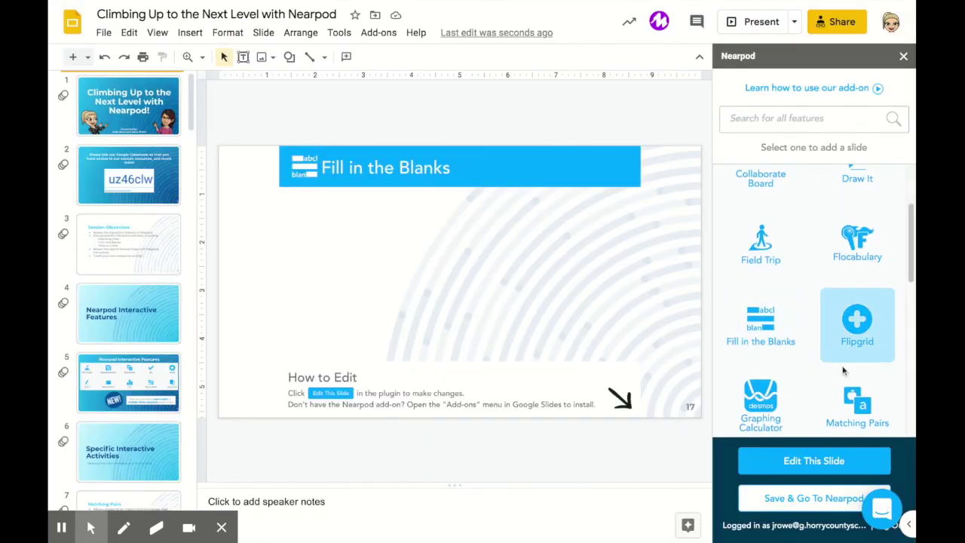
# - Scroll the Nearpod feature list while slide 17's green Fill in the Blanks preview renders
pyautogui.scroll(-8, 843, 370)
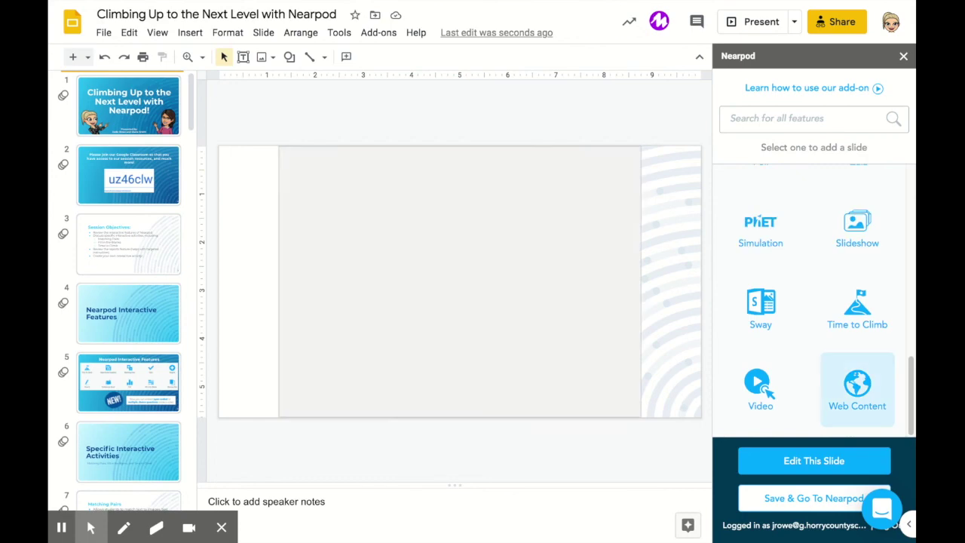
pyautogui.scroll(4, 857, 377)
pyautogui.scroll(5, 814, 301)
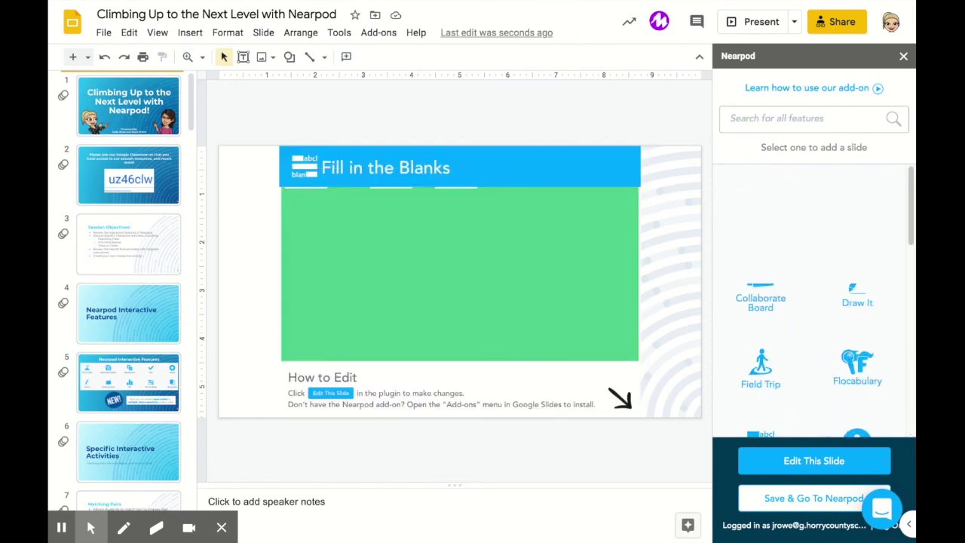